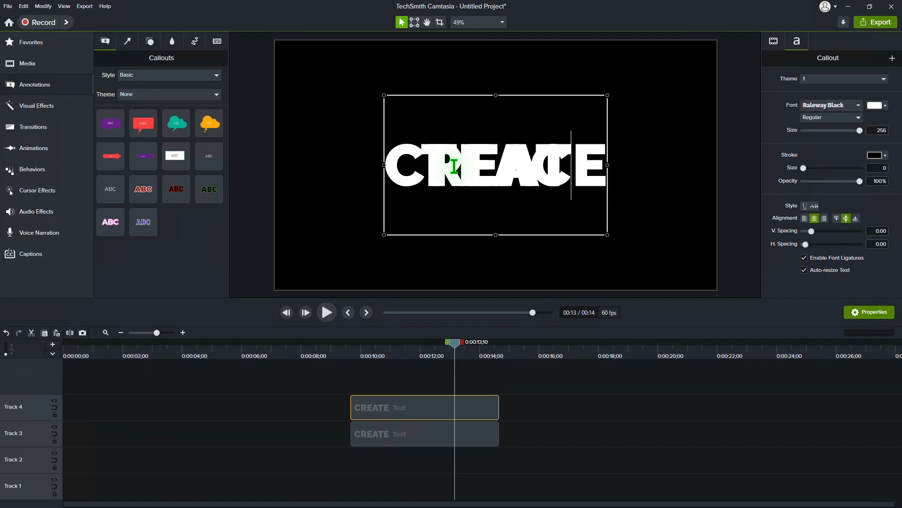
Step: Shift the TEACH callout later on Track 4, then paste a copy of it at 0:00:14;40 and change its text to INSPIRE
left_click_drag(433, 409, 566, 387)
right_click(498, 170)
left_click(521, 208)
left_click(499, 353)
double_click(461, 171)
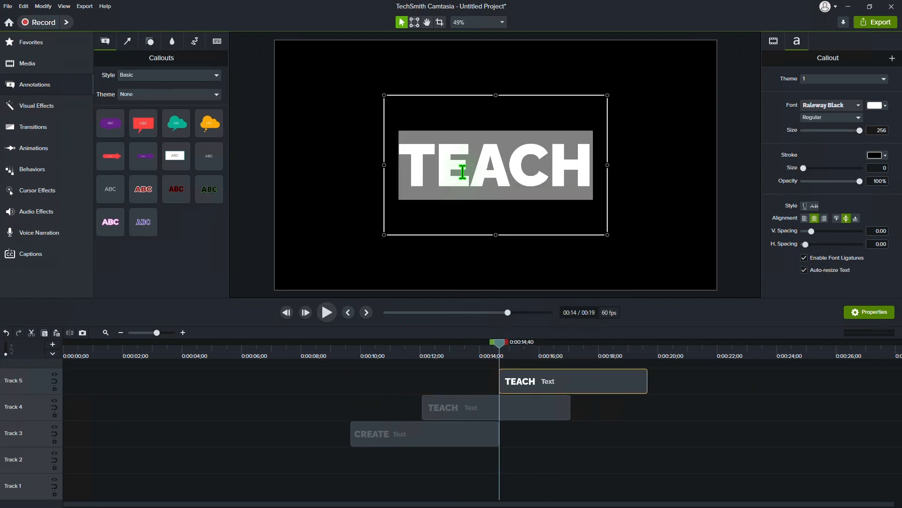
type("INSPIRE")
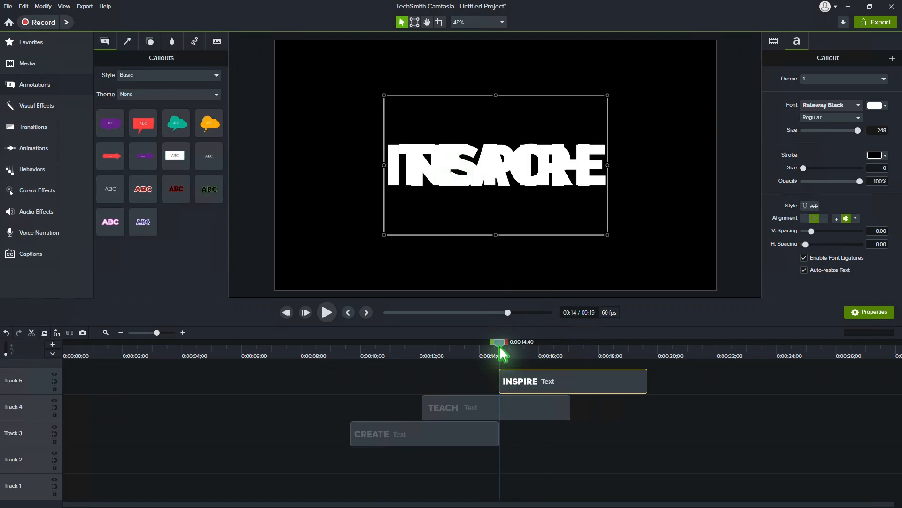
Step: Set the INSPIRE text color to red #E62424 and shift its clip to start at about 16 seconds
left_click_drag(501, 353, 601, 389)
left_click(524, 165)
double_click(525, 166)
left_click(879, 105)
left_click(862, 155)
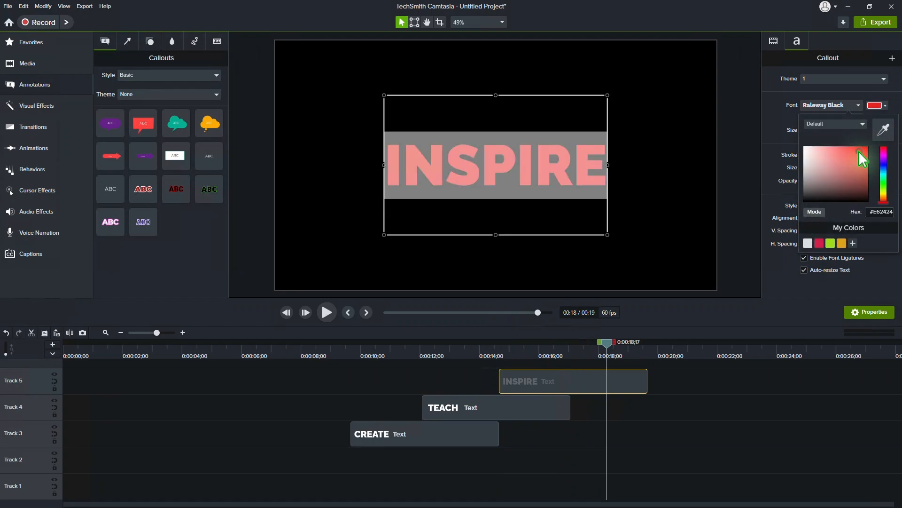
left_click(521, 419)
left_click_drag(561, 384, 605, 386)
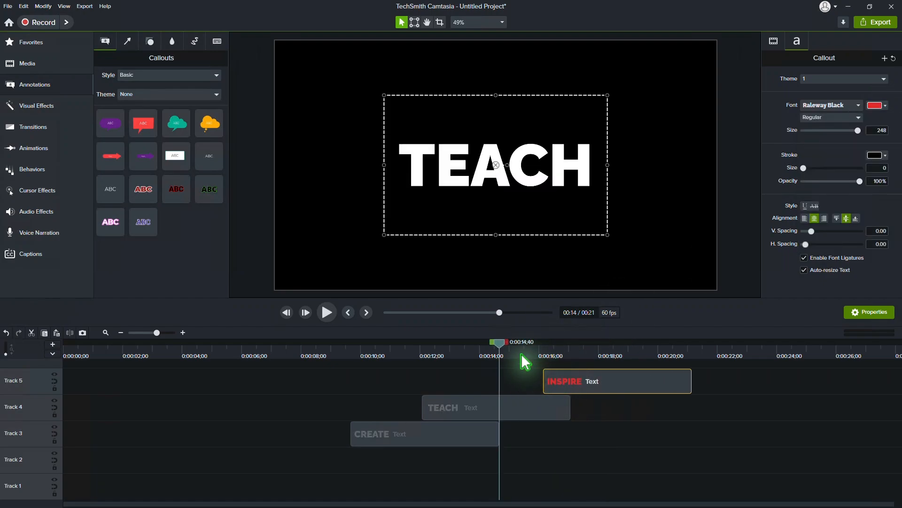
Step: Set the TEACH text color to light red #E47D7D
left_click(521, 354)
left_click(524, 152)
double_click(523, 152)
left_click(875, 106)
left_click(833, 152)
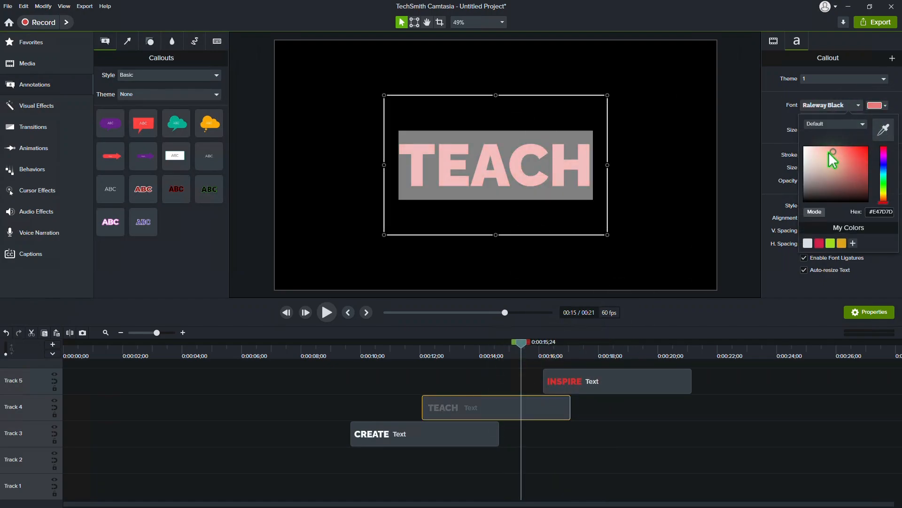
Step: Set the CREATE text color to pale pink #EFDCDC
left_click(388, 354)
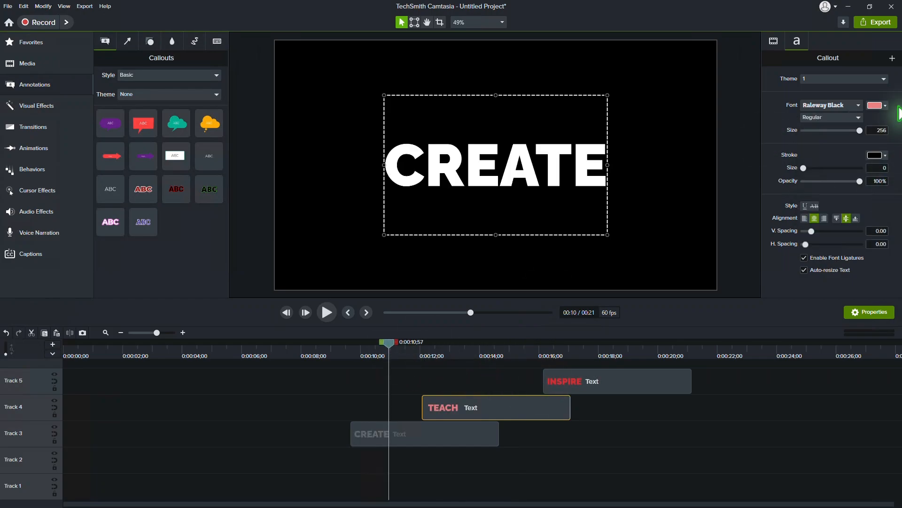
double_click(474, 163)
left_click(884, 107)
left_click(808, 149)
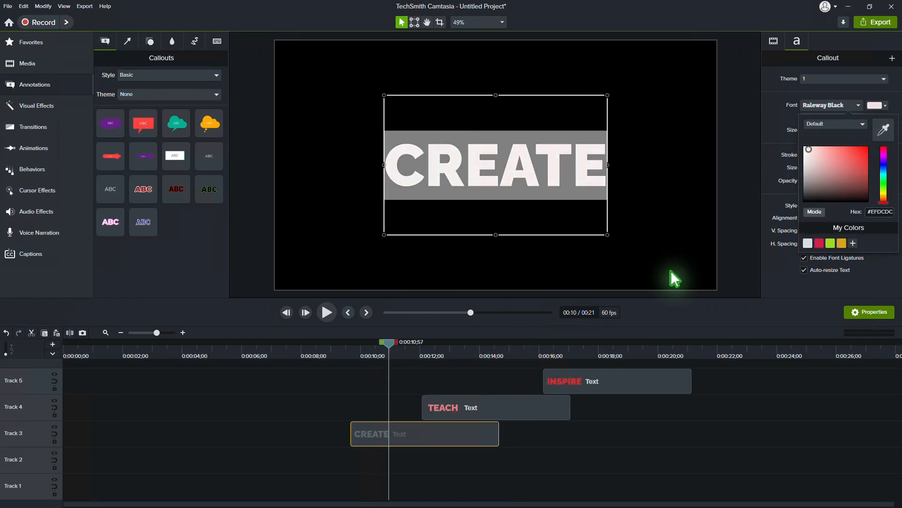
Step: Move all three text clips together down one track and earlier, so CREATE starts at about 7.5 seconds
left_click(623, 424)
left_click_drag(388, 349, 396, 371)
key("ctrl+a")
left_click_drag(532, 416, 467, 443)
left_click(443, 377)
Step: Move the TEACH and INSPIRE clips together so that TEACH starts where the CREATE clip ends
left_click_drag(399, 351, 319, 416)
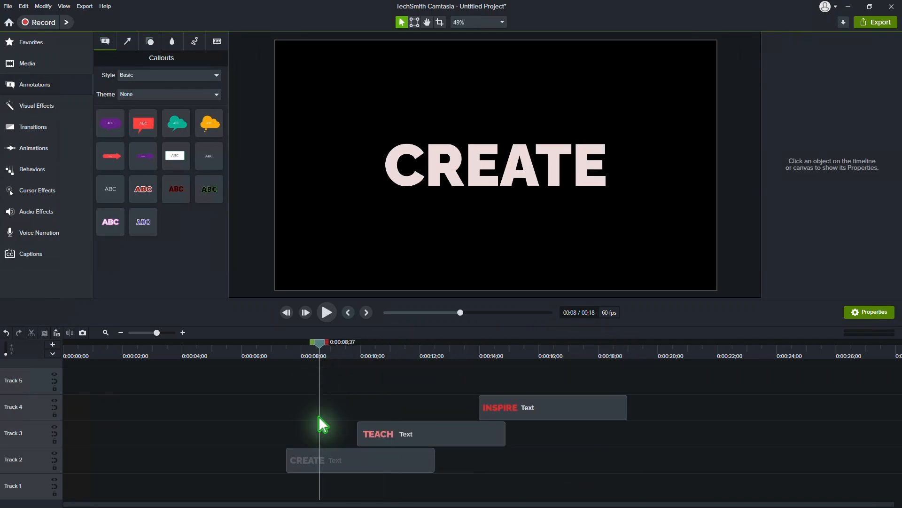
left_click(314, 464)
left_click(388, 385)
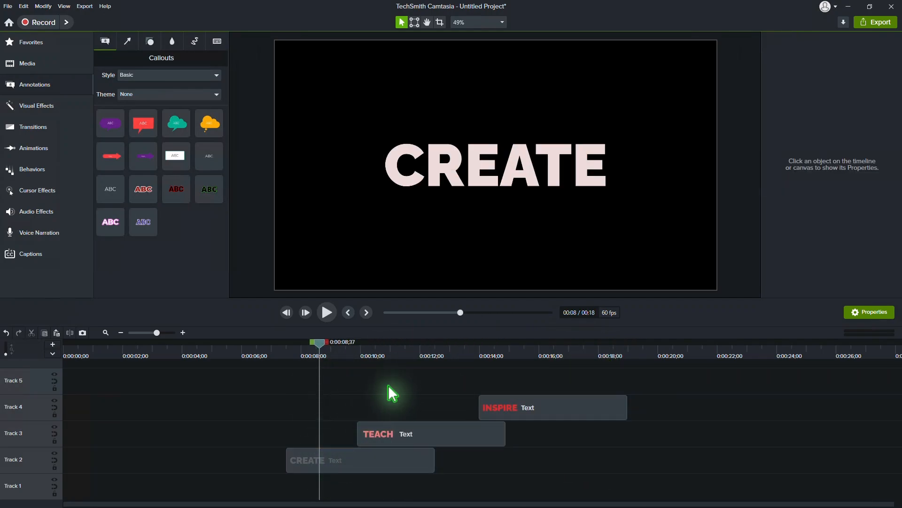
left_click_drag(383, 389, 583, 405)
left_click(423, 390)
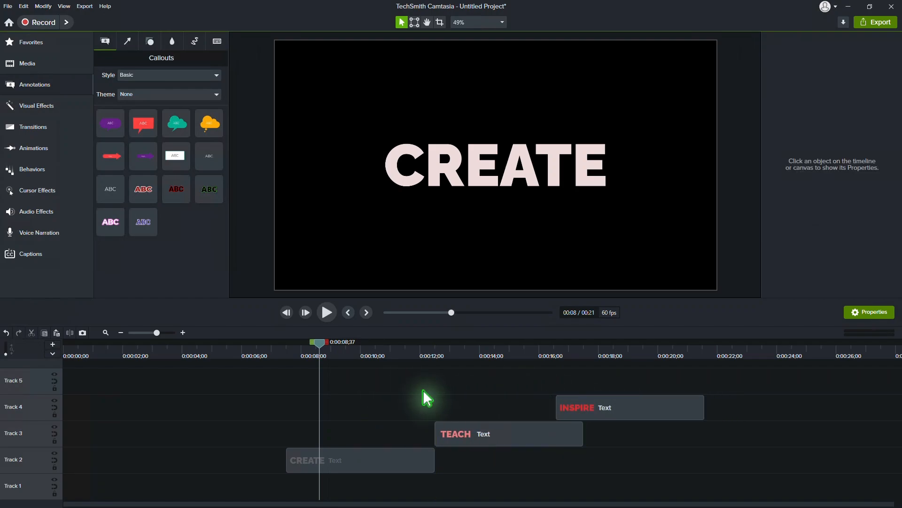
Step: Add a Custom animation at the beginning of the CREATE clip
left_click(37, 147)
left_click(187, 40)
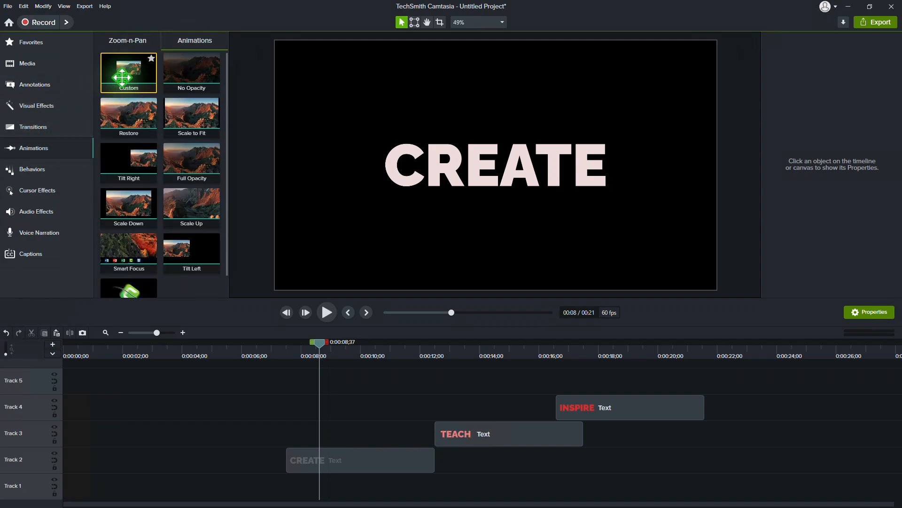
left_click_drag(125, 61, 297, 462)
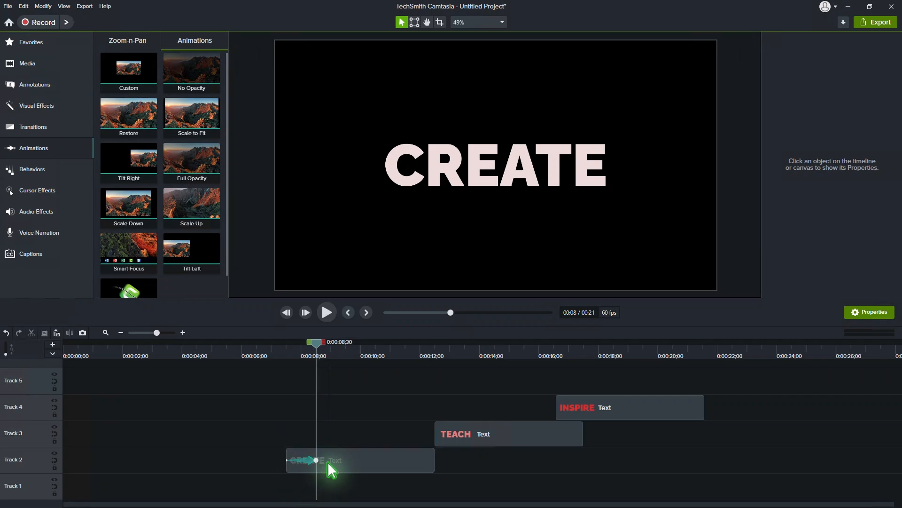
Step: At the start point of the CREATE animation, set opacity to 0%, X rotation to -90°, Y position to 100 and Z position to -200
left_click(286, 462)
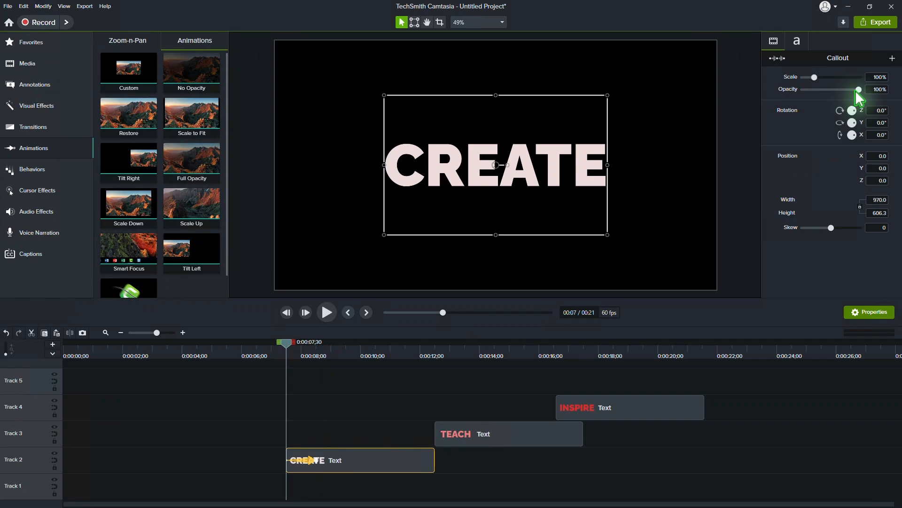
left_click_drag(857, 92, 795, 93)
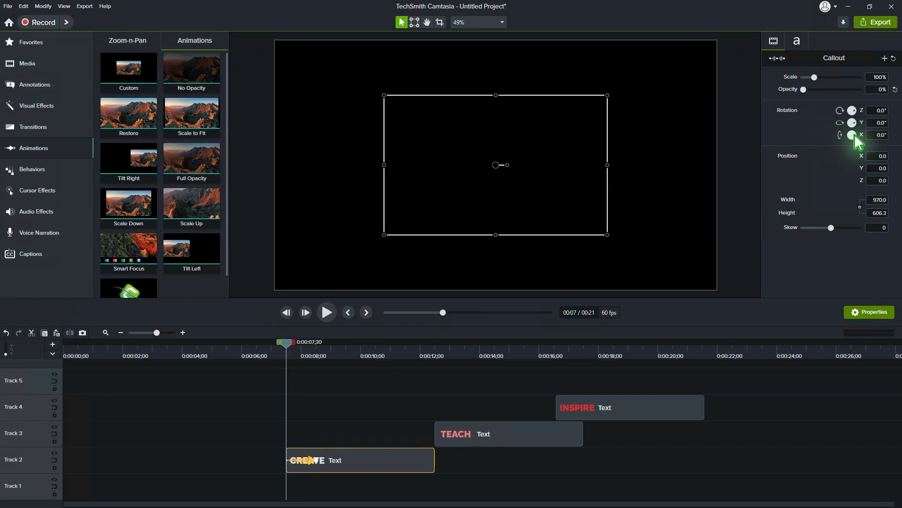
left_click_drag(855, 137, 852, 141)
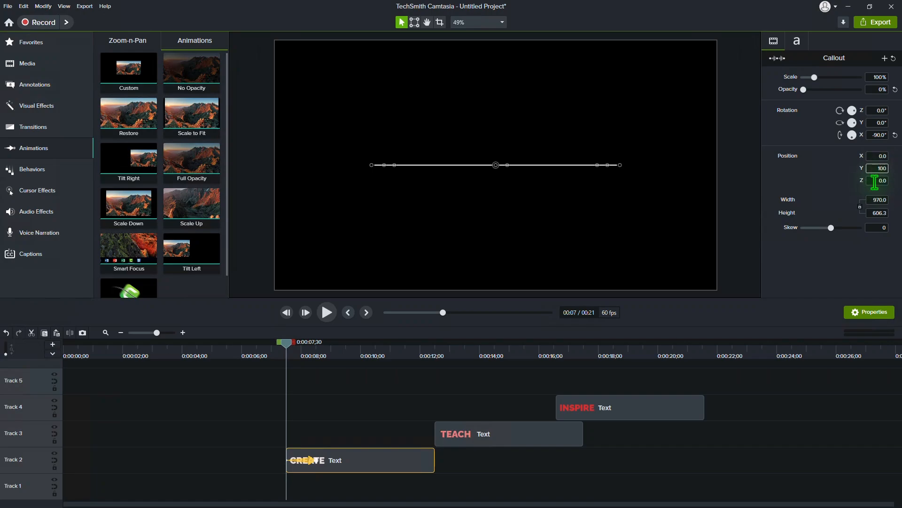
left_click(874, 181)
type("-")
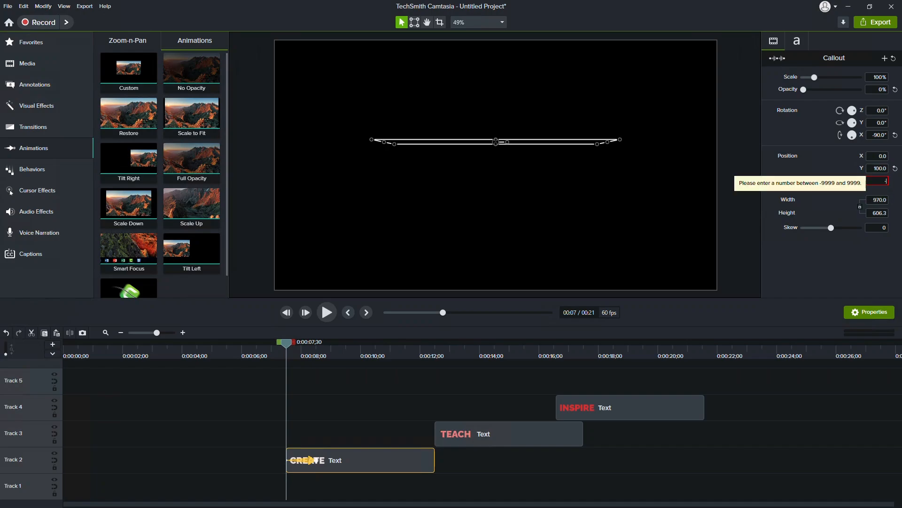
type("200")
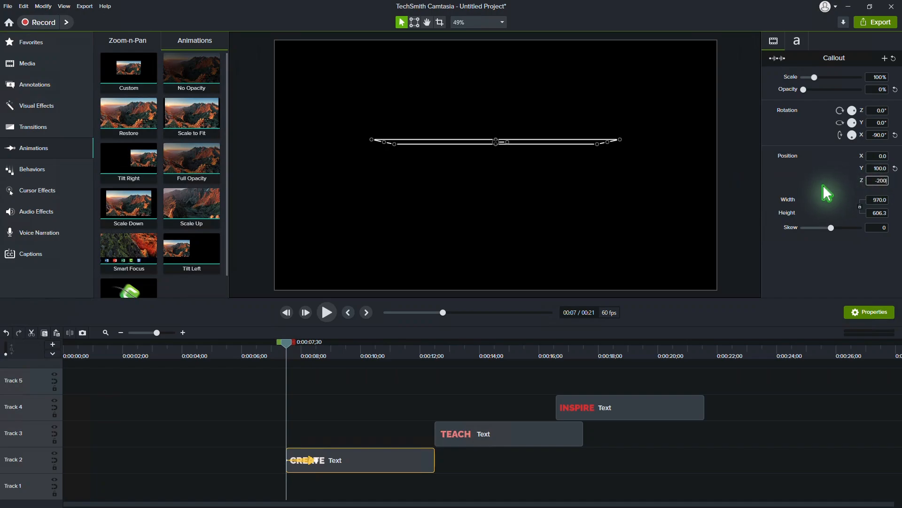
key("Return")
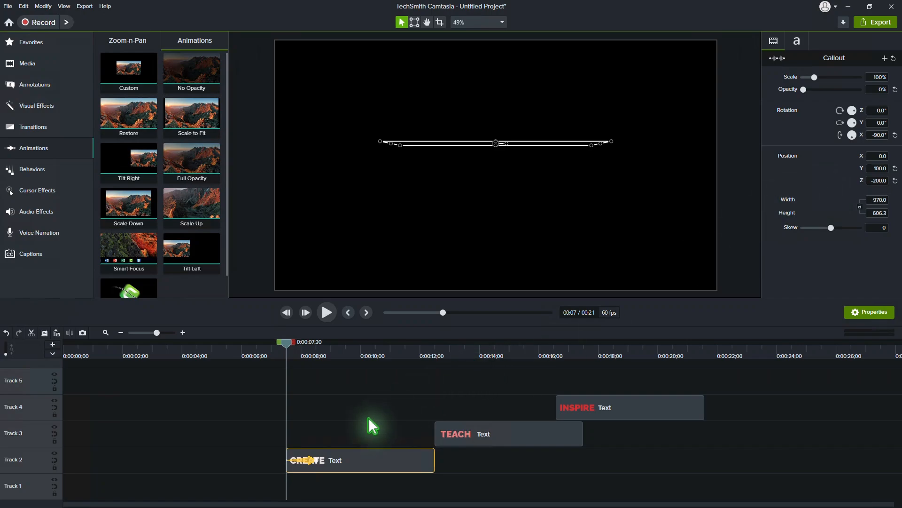
Step: Copy the CREATE clip's opening animation and place the pasted animation at the clip's end
left_click(316, 462)
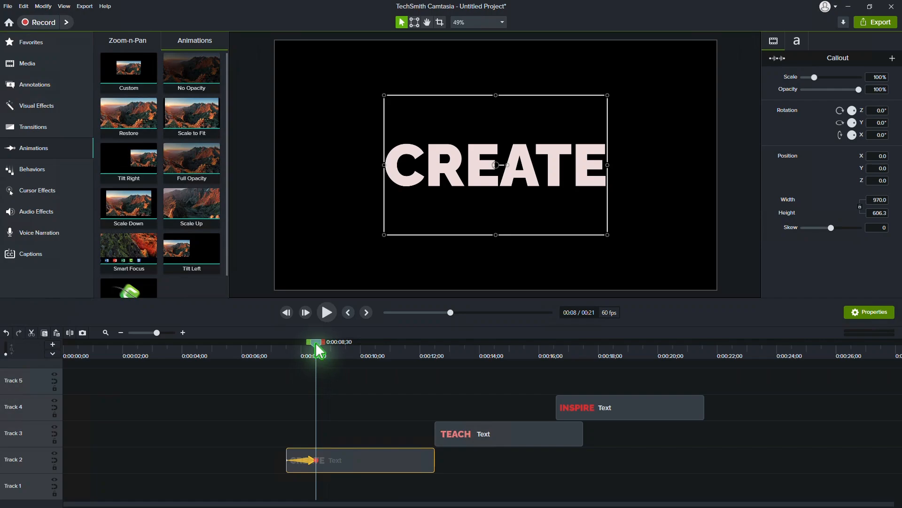
left_click_drag(315, 342, 324, 361)
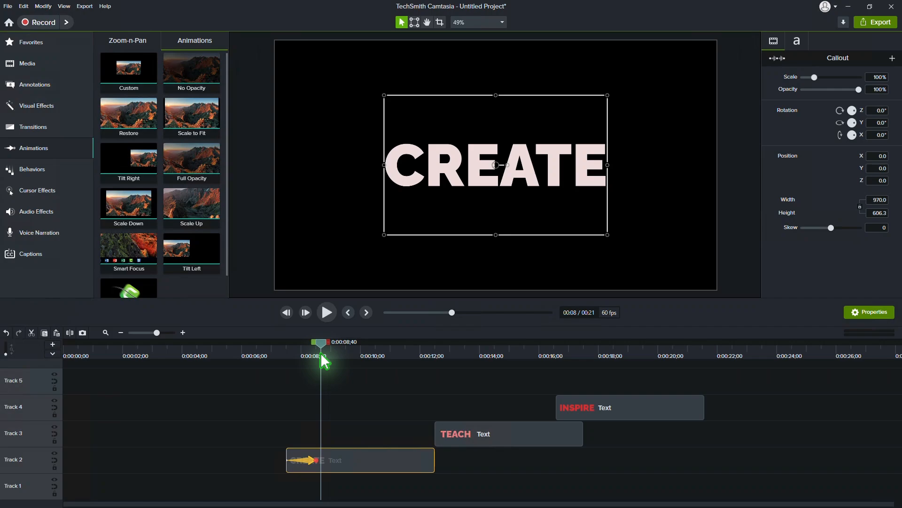
right_click(309, 458)
left_click(341, 413)
left_click_drag(325, 347, 405, 352)
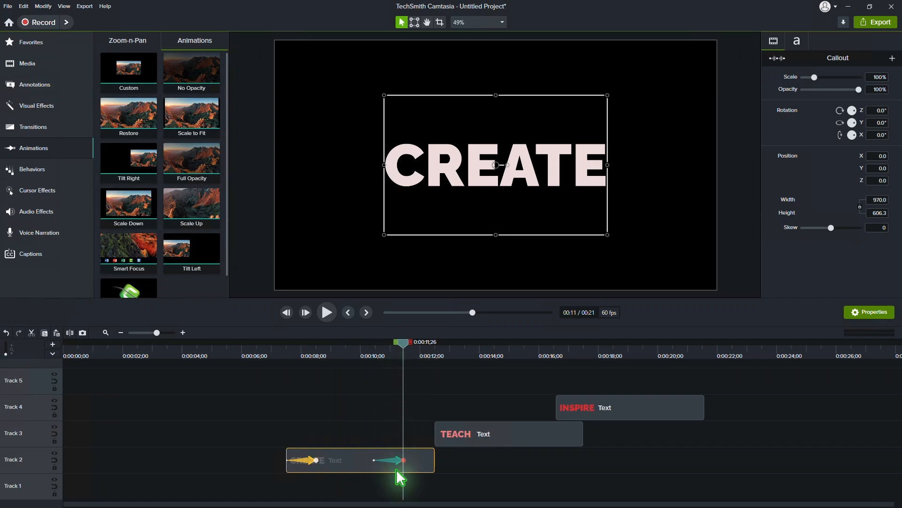
left_click_drag(403, 466, 433, 465)
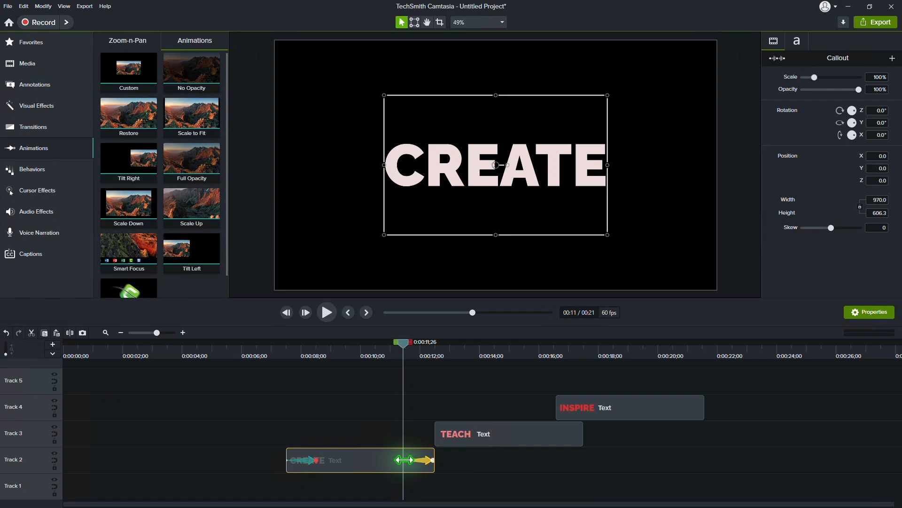
Step: At the end point of CREATE's closing animation, set opacity to 0%, X rotation to 90°, Y position to -100 and Z position to -200
left_click(433, 460)
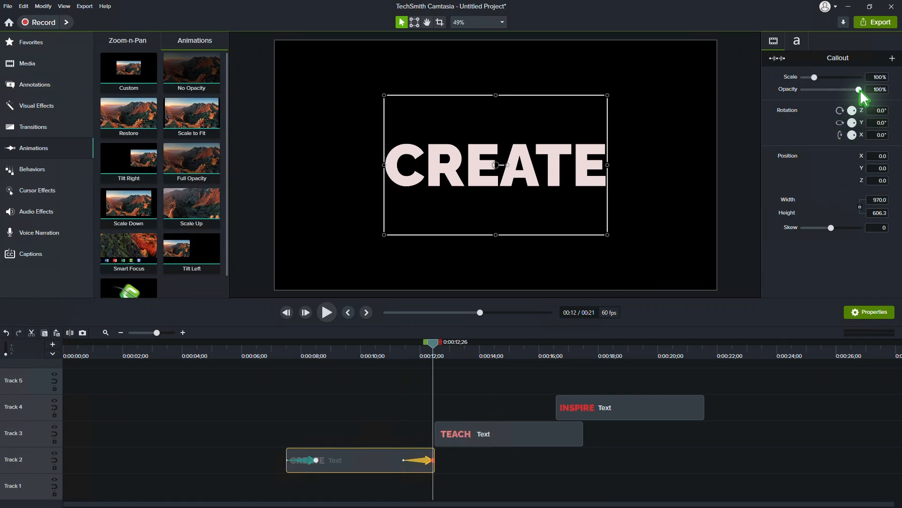
left_click_drag(859, 89, 793, 98)
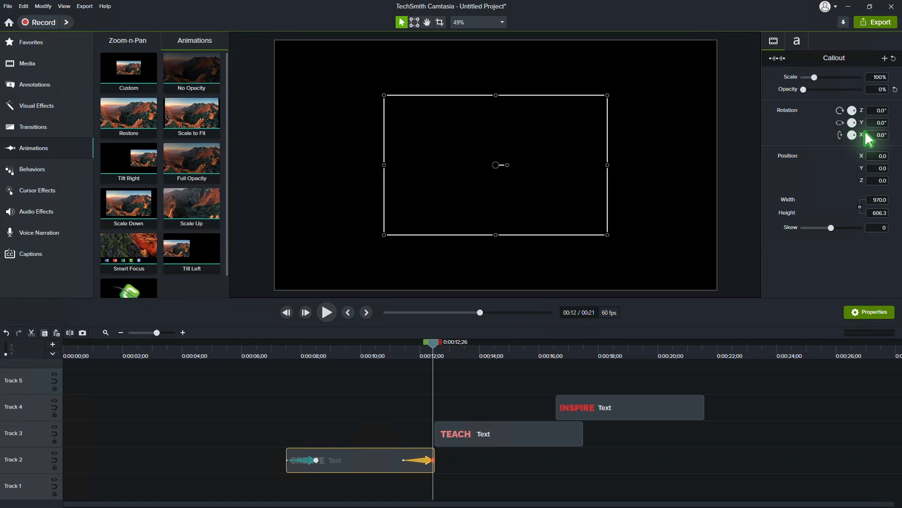
left_click_drag(854, 140, 854, 139)
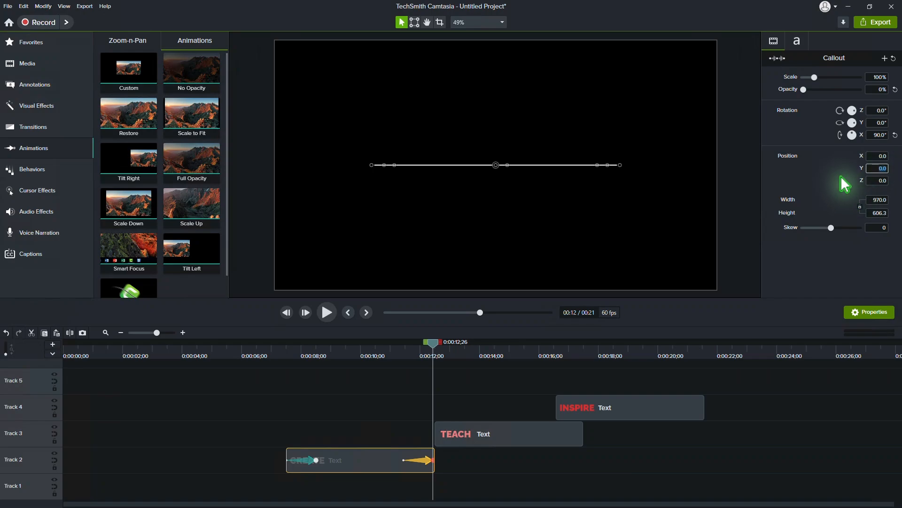
key("BackSpace")
type("-")
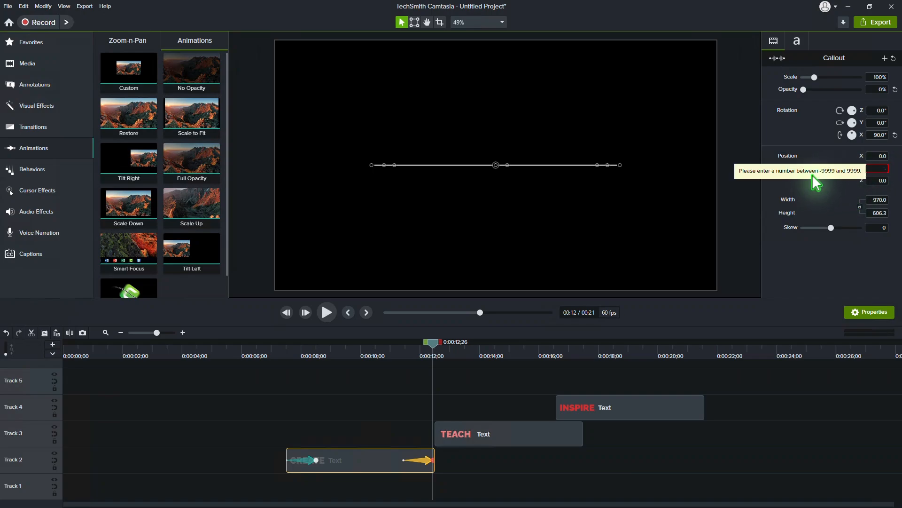
type("100")
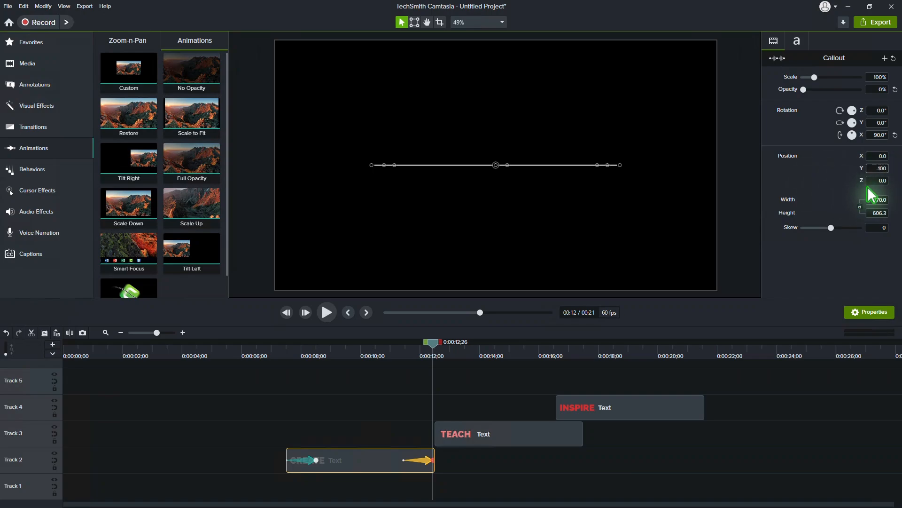
key("Tab")
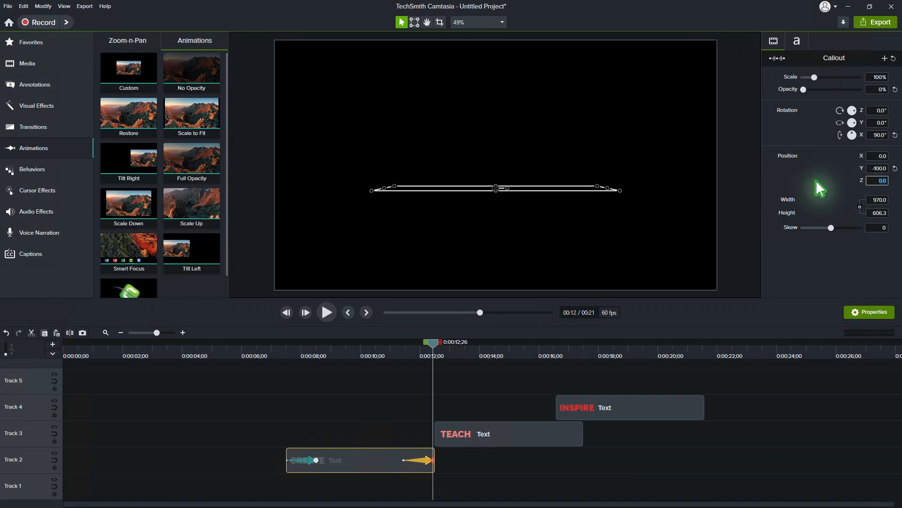
type("-200")
key("Return")
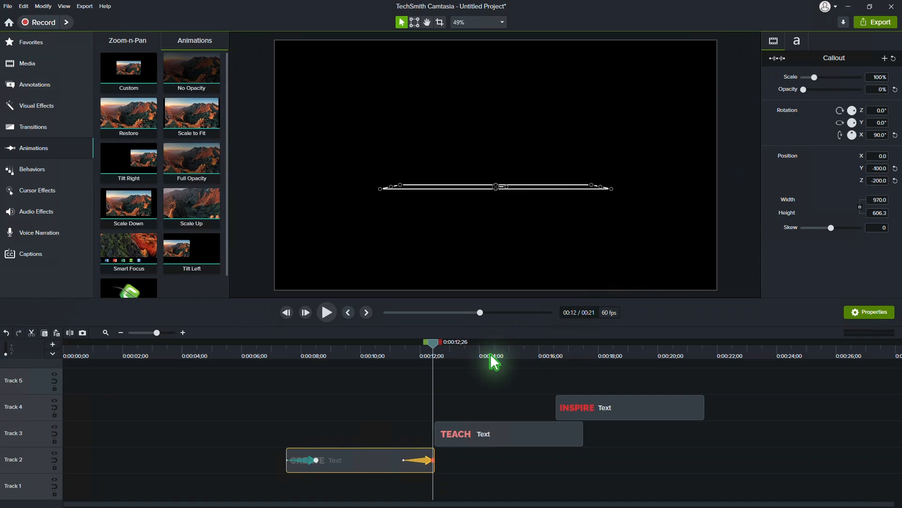
Step: Add a Custom animation at the beginning of the TEACH clip
left_click_drag(436, 349, 437, 377)
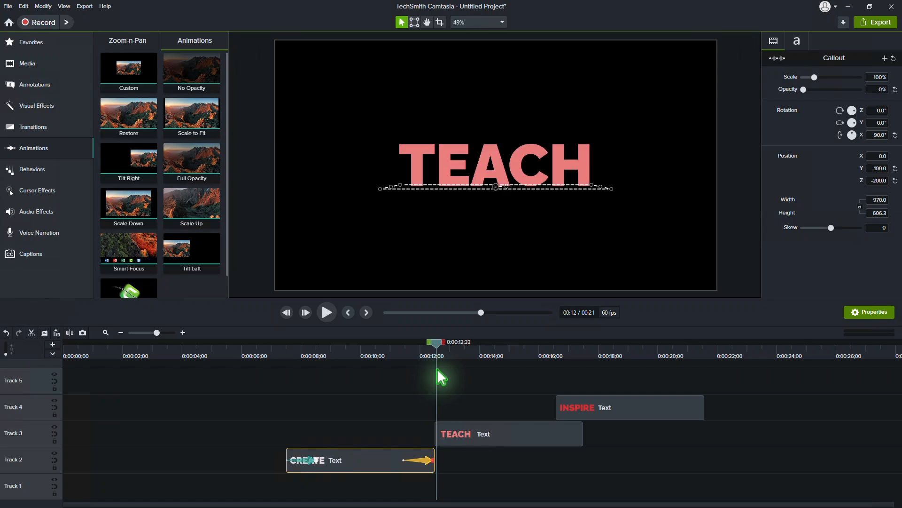
left_click(426, 404)
left_click_drag(128, 70, 463, 438)
Step: At the start point of the TEACH animation, set opacity to 0%, X rotation to -90°, Y position to 100 and Z position to -200
left_click(436, 434)
left_click_drag(859, 89, 802, 90)
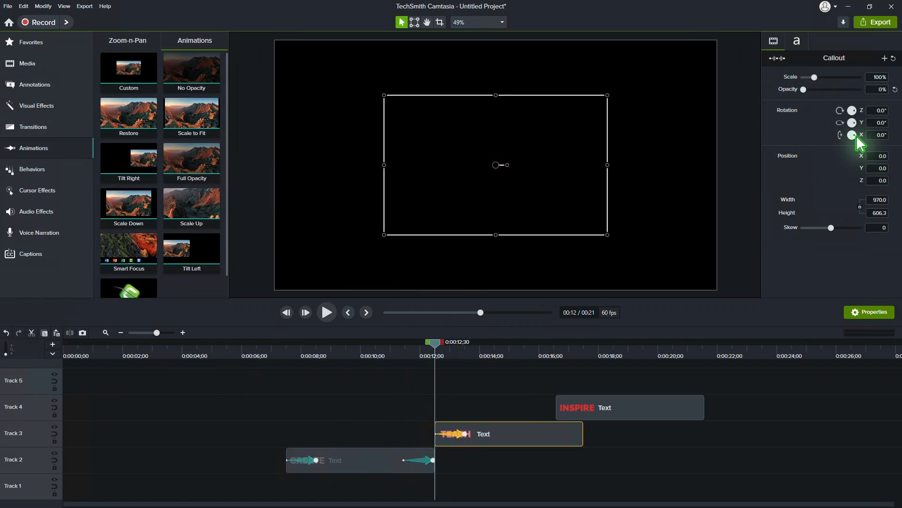
left_click_drag(852, 136, 869, 175)
left_click(864, 168)
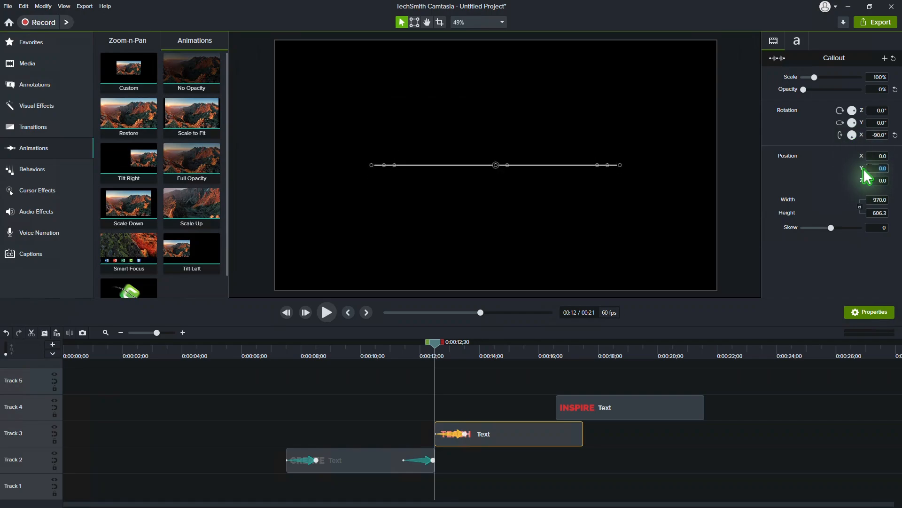
key("Tab")
type("-200")
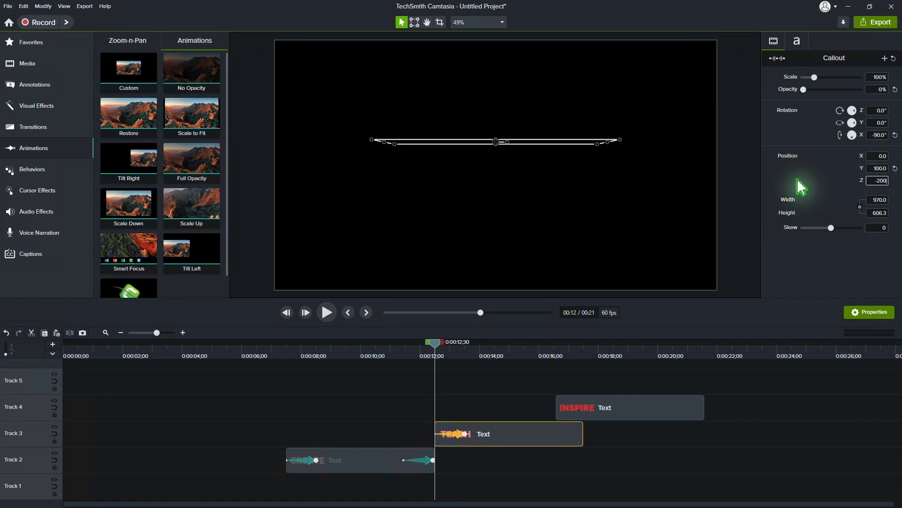
key("Return")
Step: Shift the TEACH clip earlier so its opening animation overlaps CREATE's closing animation, and play back the transition
mouse_move(493, 437)
left_mouse_down()
mouse_move(463, 388)
mouse_move(483, 444)
left_mouse_up()
left_click_drag(403, 353, 280, 353)
left_click(327, 312)
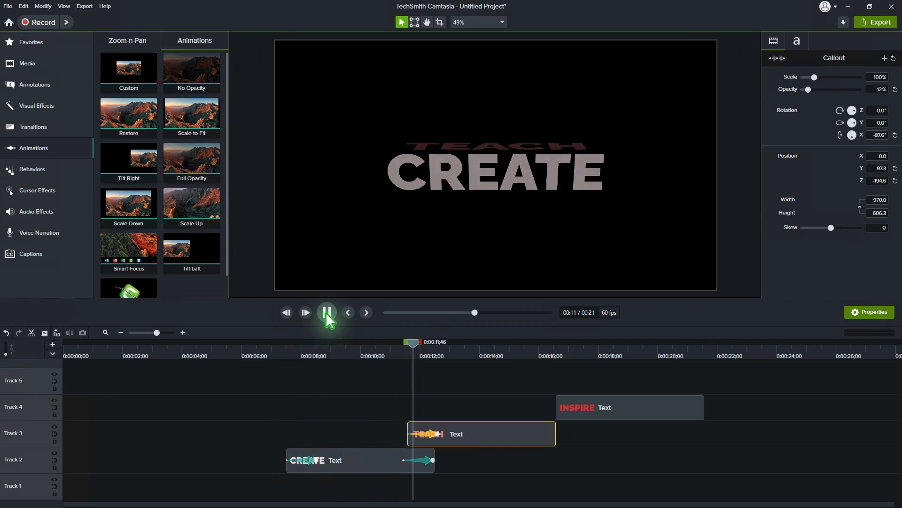
left_click(327, 312)
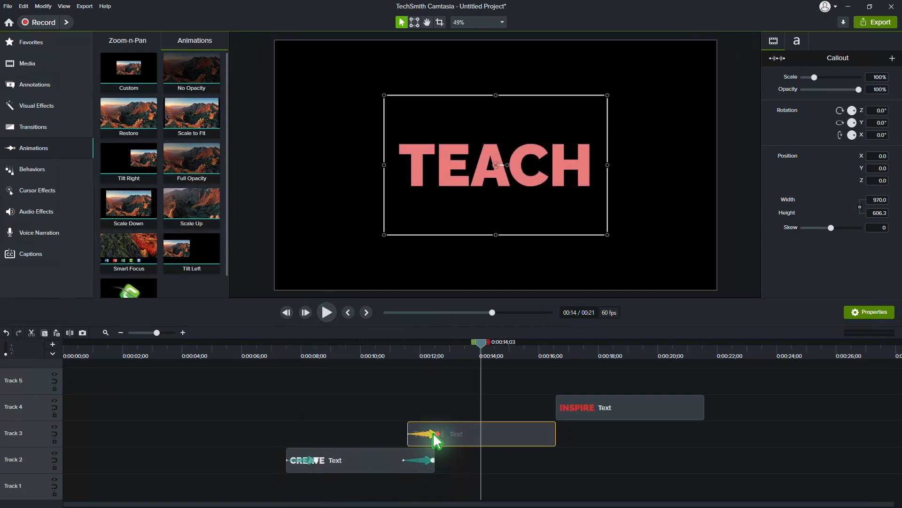
Step: Add a closing animation at the end of the TEACH clip and shift the INSPIRE clip later, clear of TEACH's end
key("shift+a")
left_click_drag(469, 435, 558, 438)
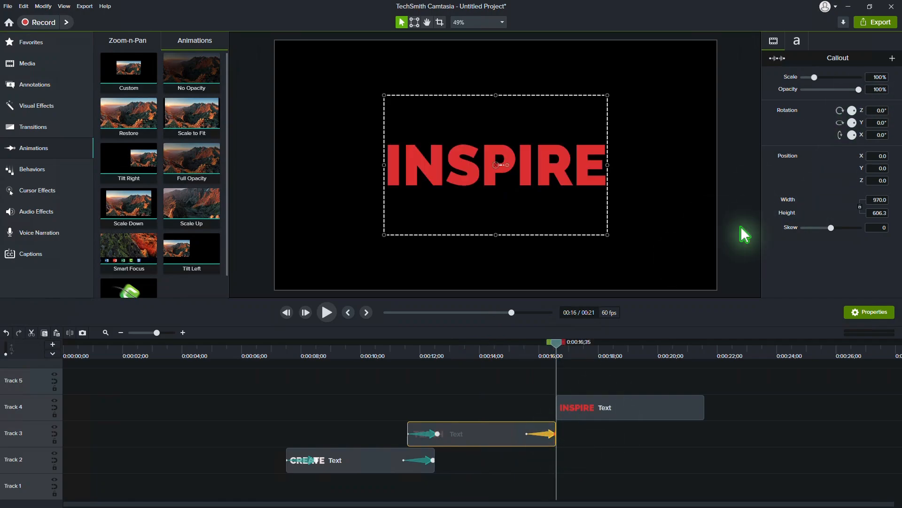
left_click_drag(600, 412, 666, 412)
Step: At the end point of TEACH's closing animation, set opacity to 0%, X rotation to 90°, Y position to -100 and Z position to -200
left_click(552, 433)
left_click_drag(858, 90, 778, 103)
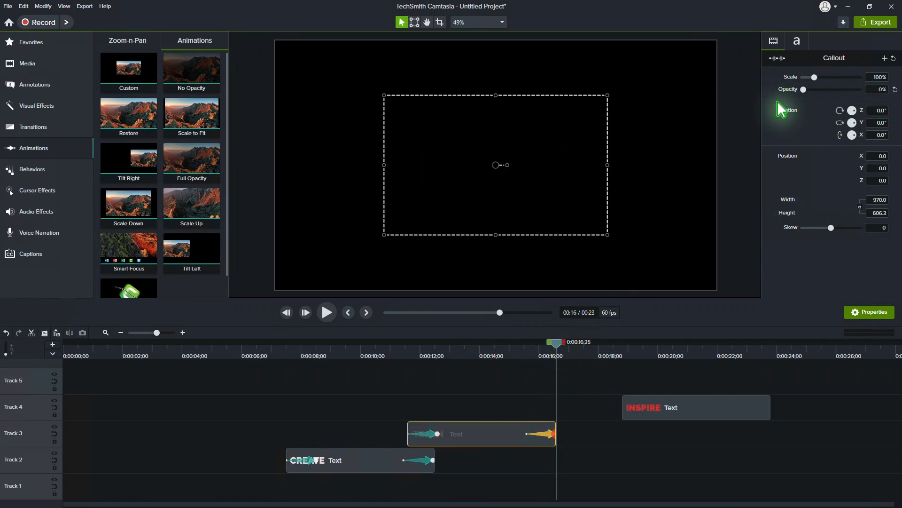
left_click_drag(855, 136, 851, 131)
left_click(880, 168)
type("-")
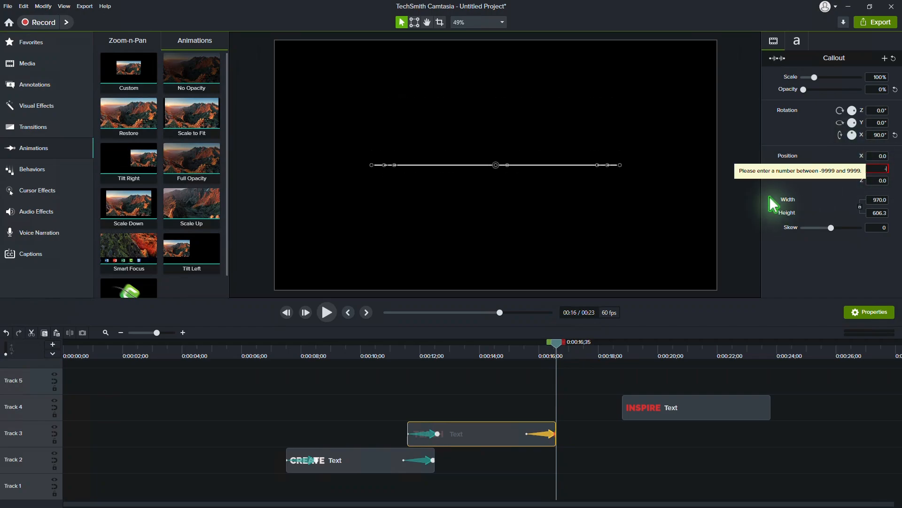
type("100")
key("Tab")
type("-200")
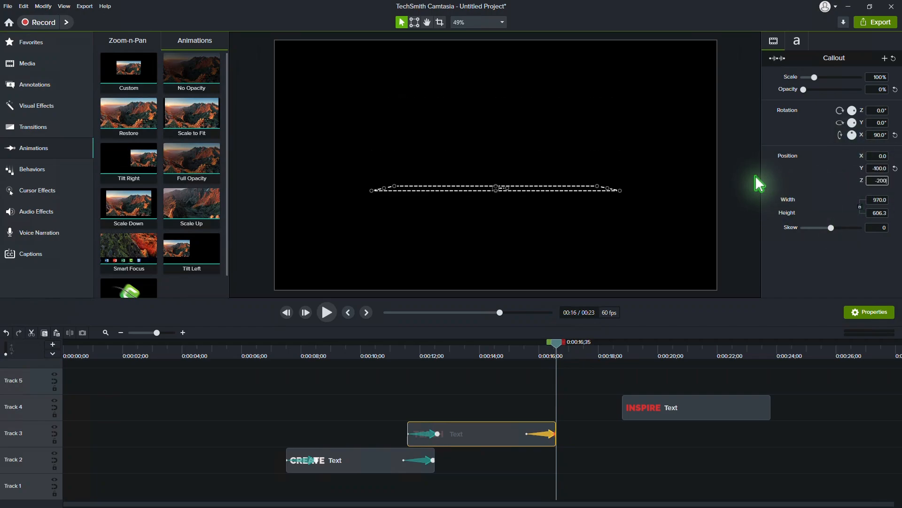
left_click_drag(630, 408, 575, 407)
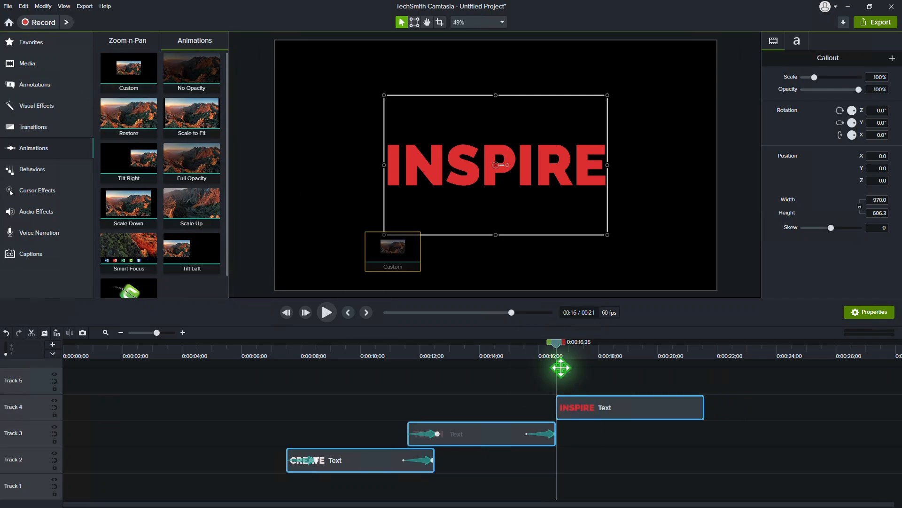
left_click_drag(561, 368, 582, 413)
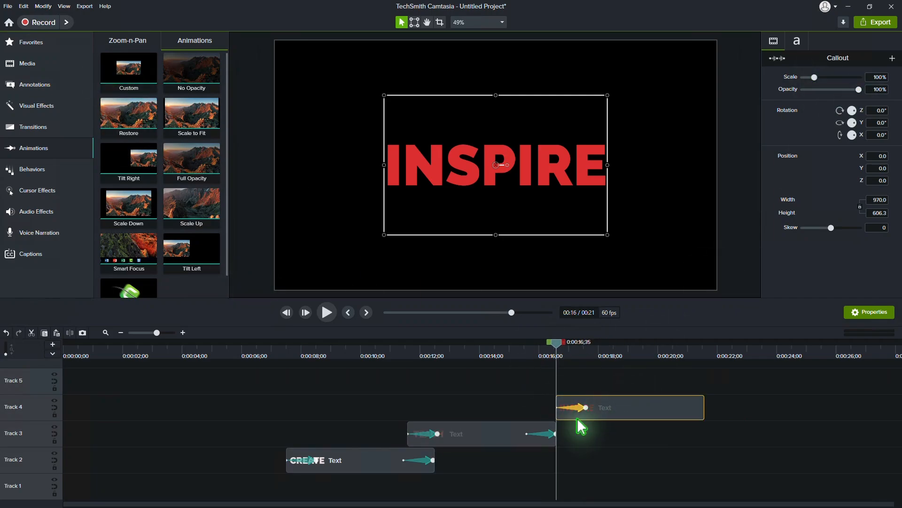
key("ctrl+z")
key("ctrl+z")
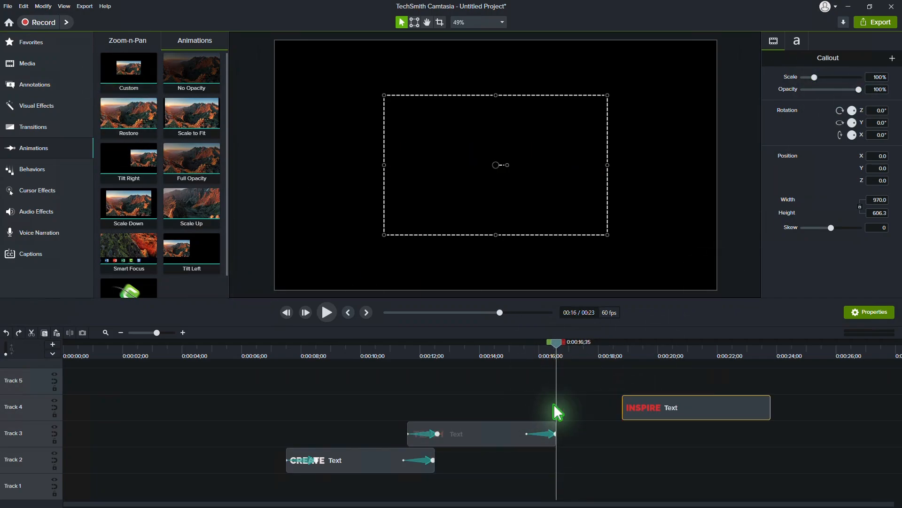
Step: Move the INSPIRE clip back so it starts where TEACH ends, and add a Custom animation at its beginning
left_click(554, 433)
left_click_drag(651, 405, 582, 408)
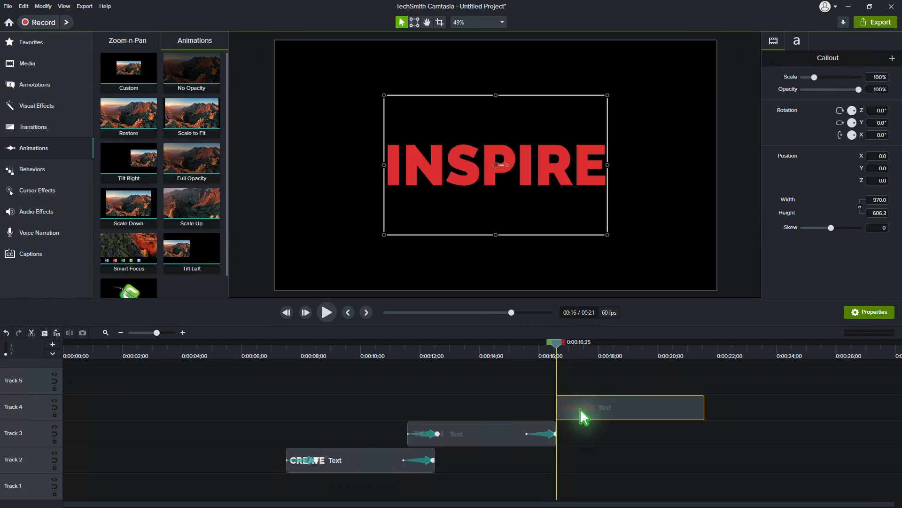
left_click_drag(128, 71, 589, 417)
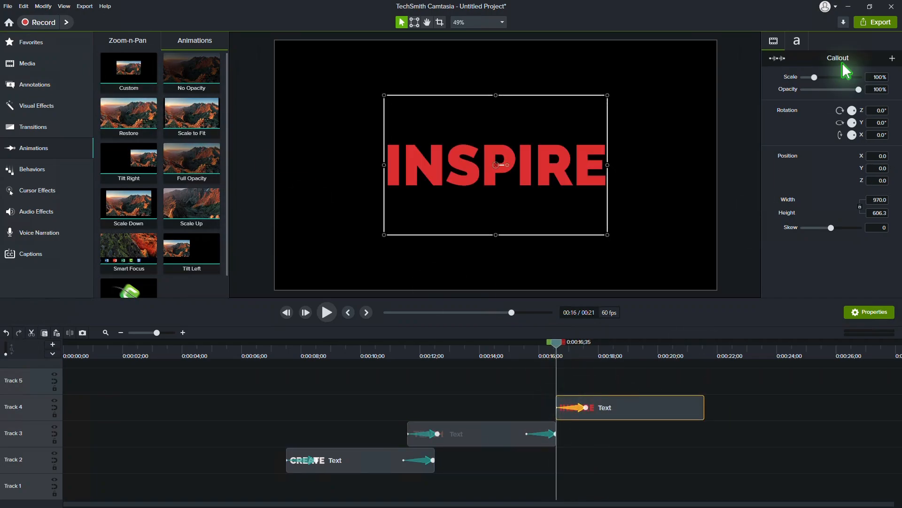
Step: At the start point of the INSPIRE animation, set opacity to 0%, X rotation to -90°, Y position to 100 and Z position to -200
left_click_drag(859, 89, 749, 105)
left_click_drag(853, 135, 856, 145)
type("100")
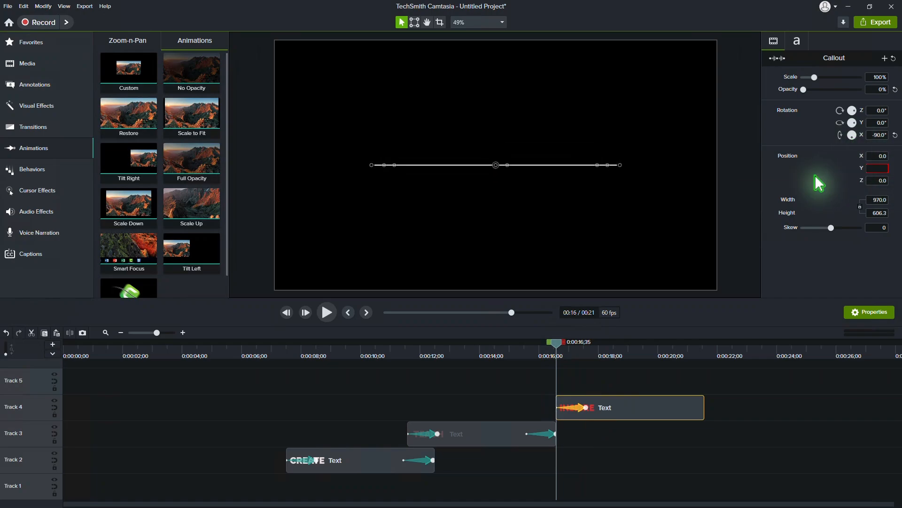
key("Tab")
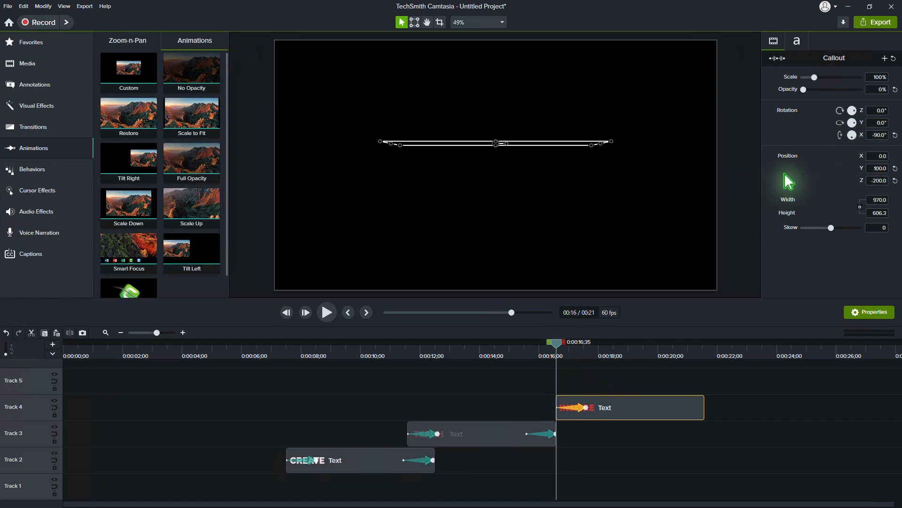
left_click(587, 408)
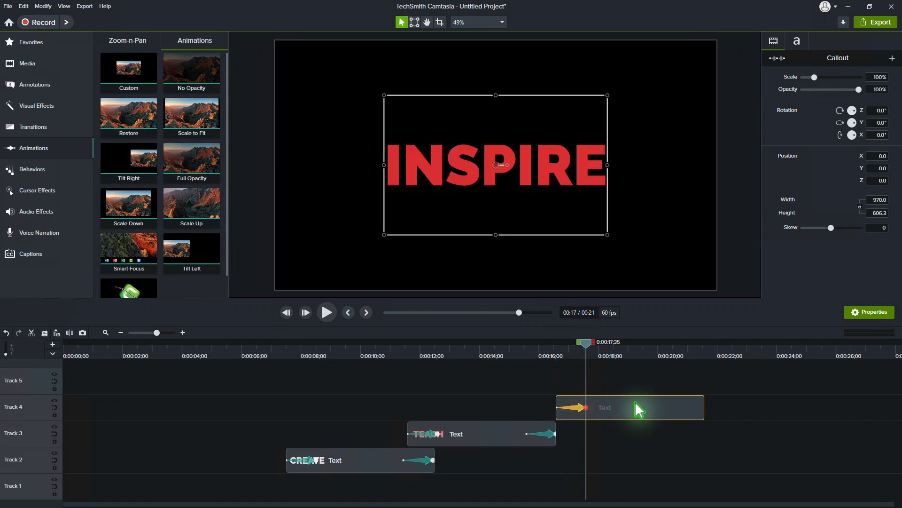
Step: Add a closing animation to the INSPIRE clip and place it at the very end of the clip
left_click(658, 351)
key("shift+a")
left_click_drag(658, 407, 704, 407)
Step: At the end point of INSPIRE's closing animation, set opacity to 0%, X rotation to 90°, Y position to -100 and Z position to -200
left_click(703, 408)
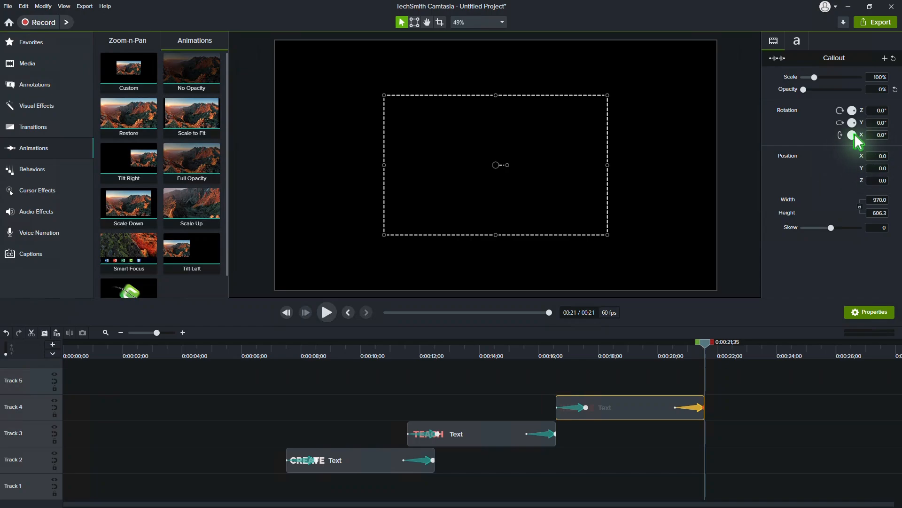
left_click_drag(852, 135, 853, 127)
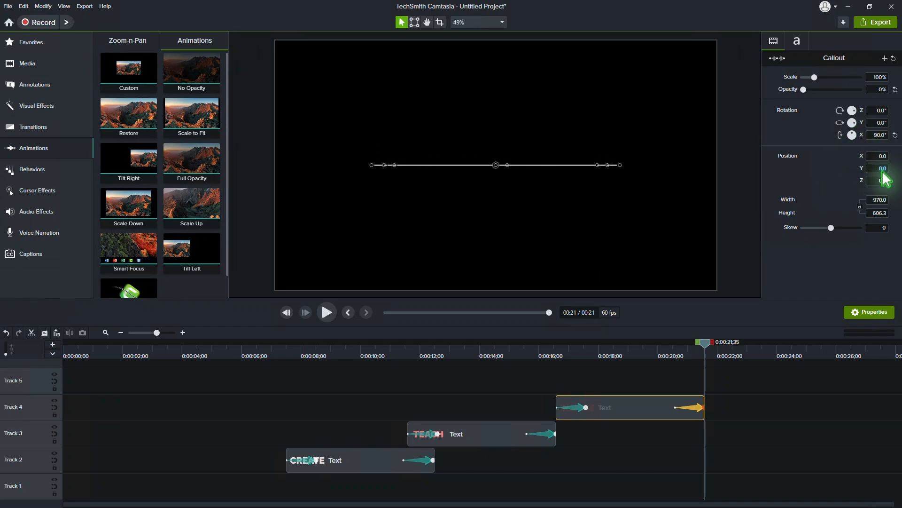
left_click_drag(884, 169, 822, 170)
type("-100")
left_click_drag(885, 181, 772, 184)
type("-200")
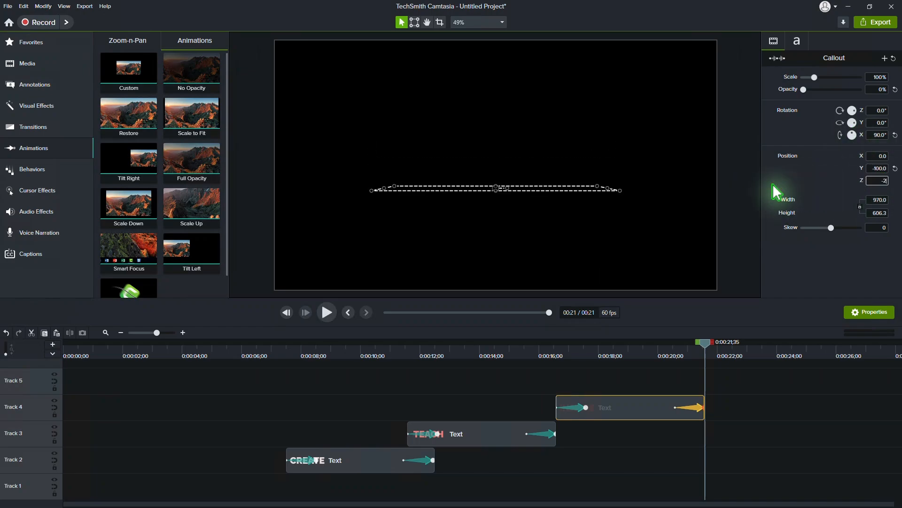
key("Return")
Step: Shift the INSPIRE clip earlier so its opening animation overlaps TEACH's closing animation, and play back the sequence from before CREATE
left_click_drag(626, 412, 603, 414)
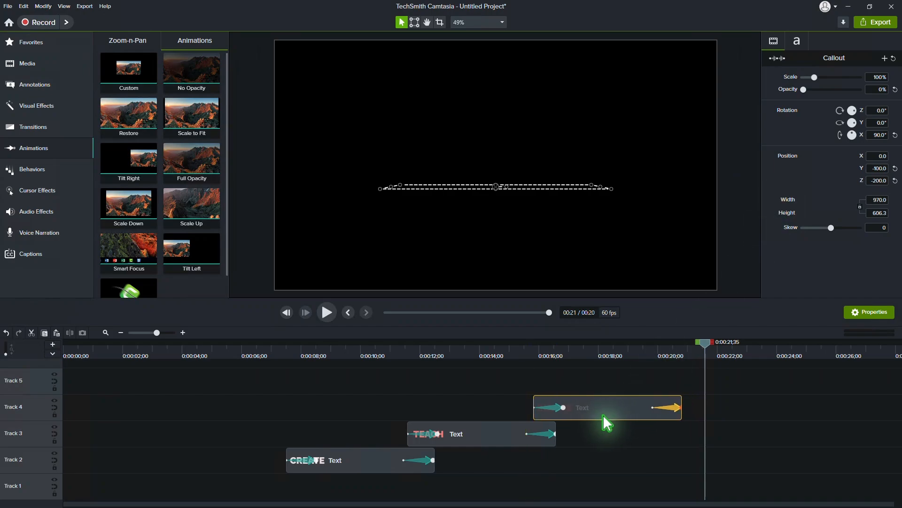
left_click(278, 357)
left_click(327, 312)
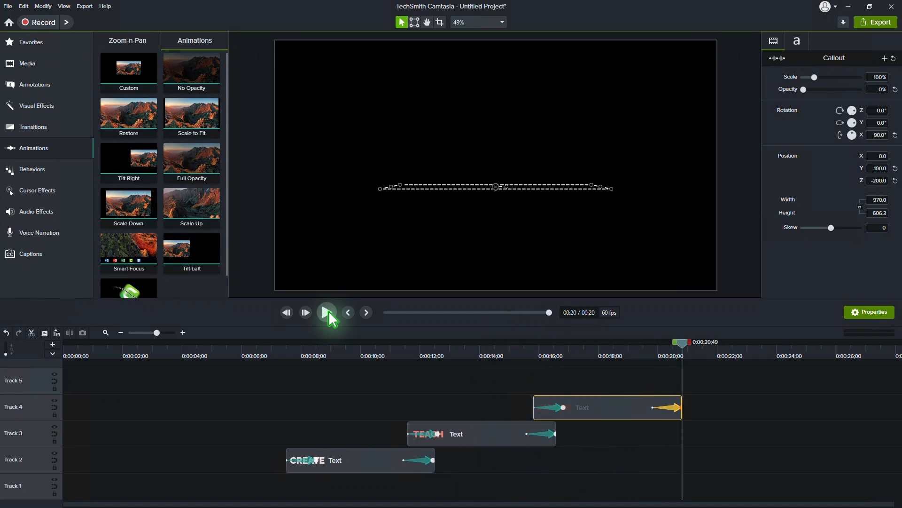
left_click(424, 387)
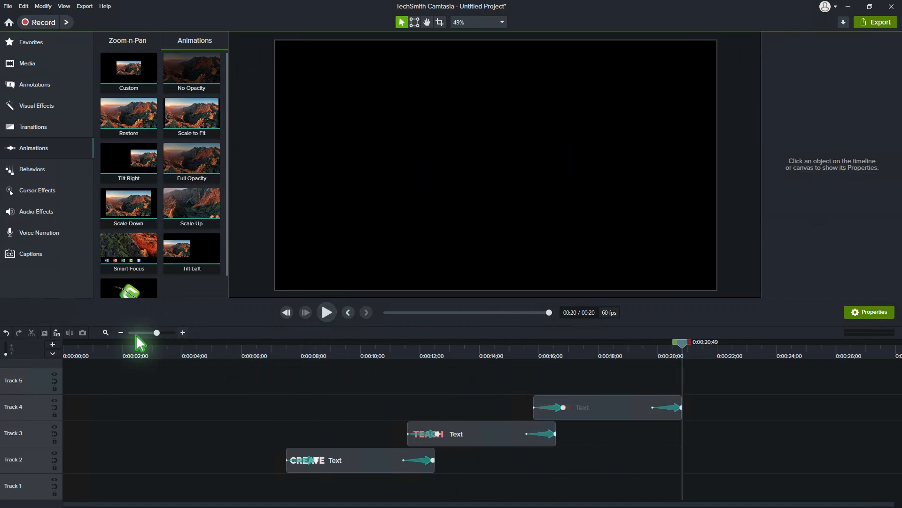
Step: Select all three text clips on the timeline together and play back the full text animation
left_click(121, 332)
left_click_drag(149, 373, 402, 465)
left_click(328, 313)
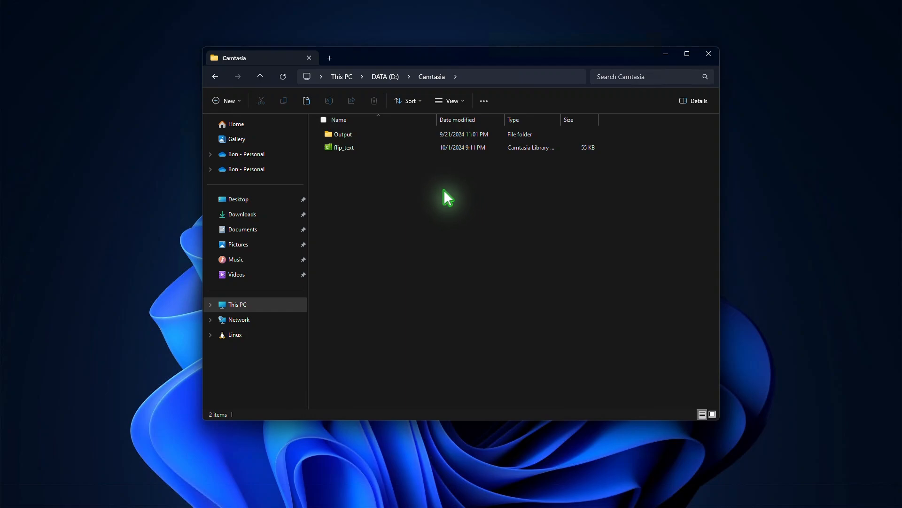
Step: Open the flip_text library file from the Camtasia folder in File Explorer and import it as a new library
right_click(361, 148)
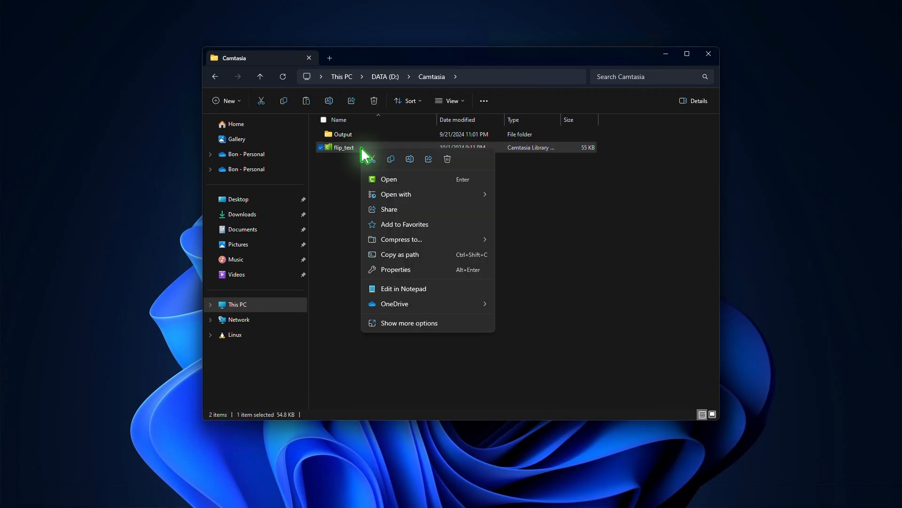
left_click(387, 179)
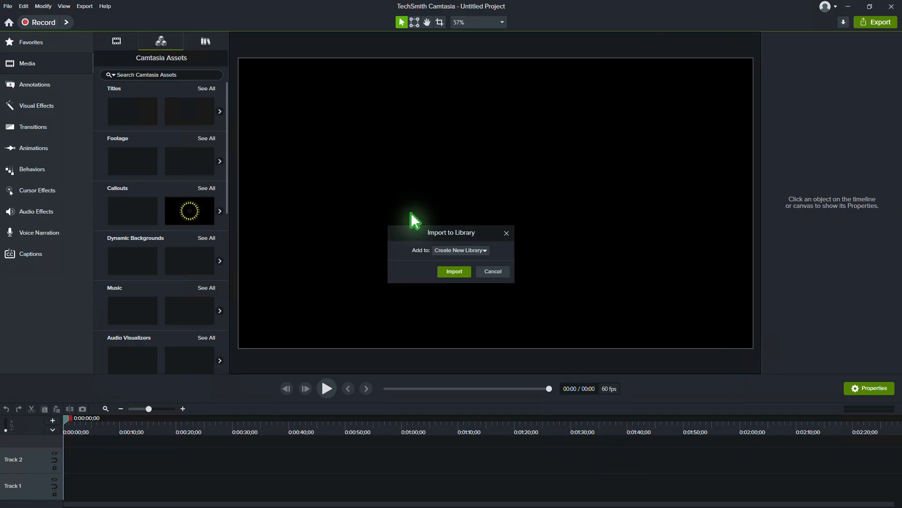
left_click(454, 271)
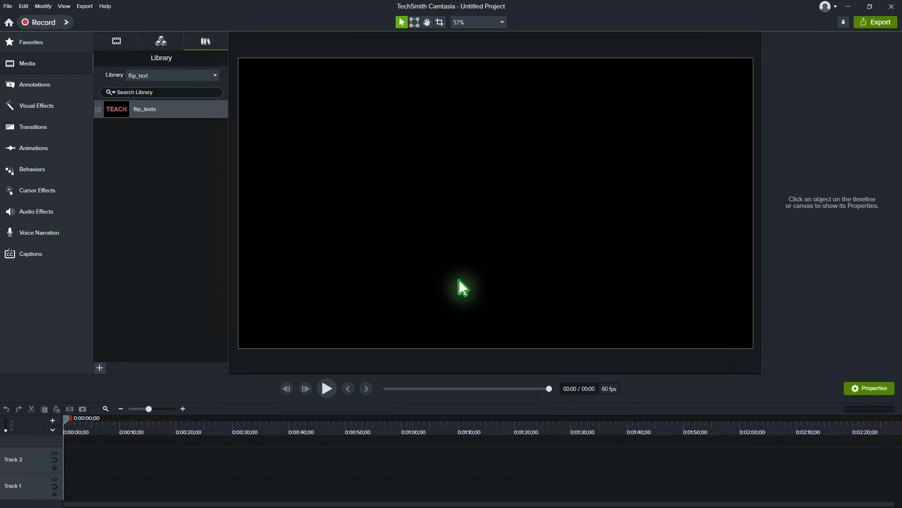
Step: Enlarge the timeline area, place the flip_texts asset on a new track above Track 2 at about 52 seconds, and play it back
left_click_drag(452, 376, 447, 308)
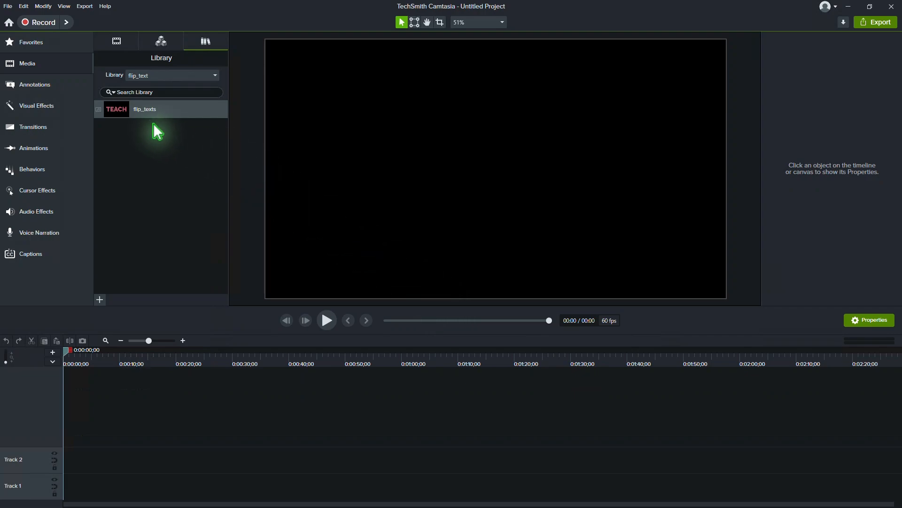
left_click_drag(143, 113, 358, 442)
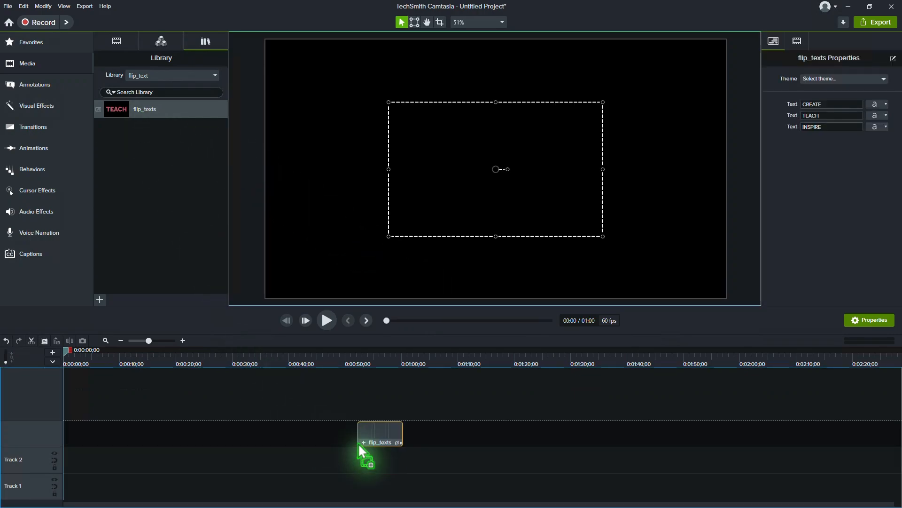
left_click(355, 366)
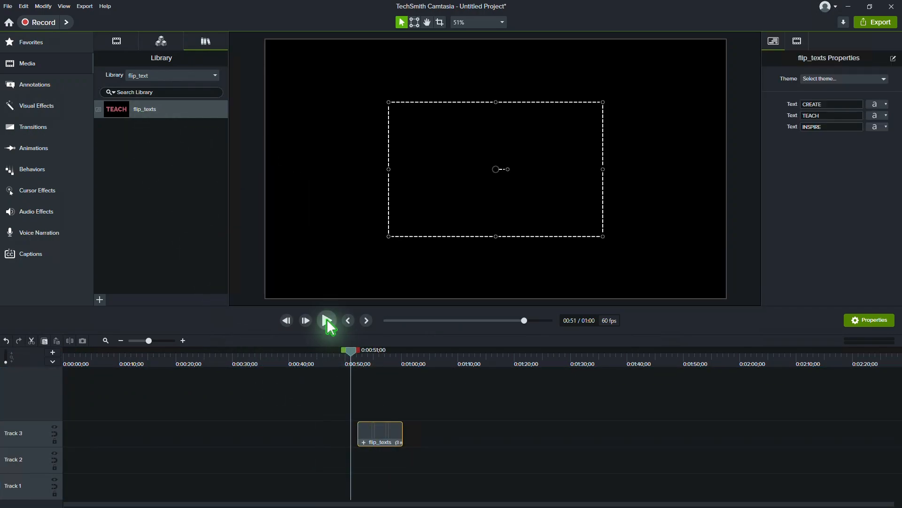
left_click(327, 322)
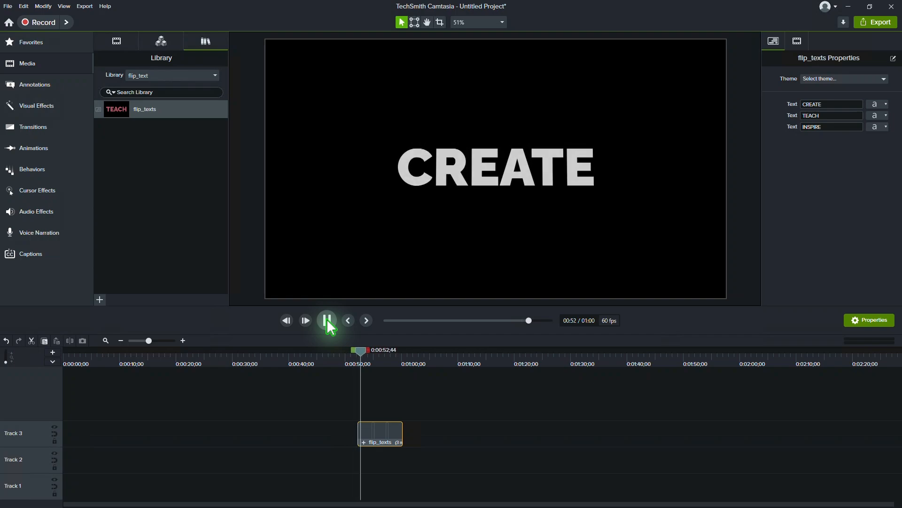